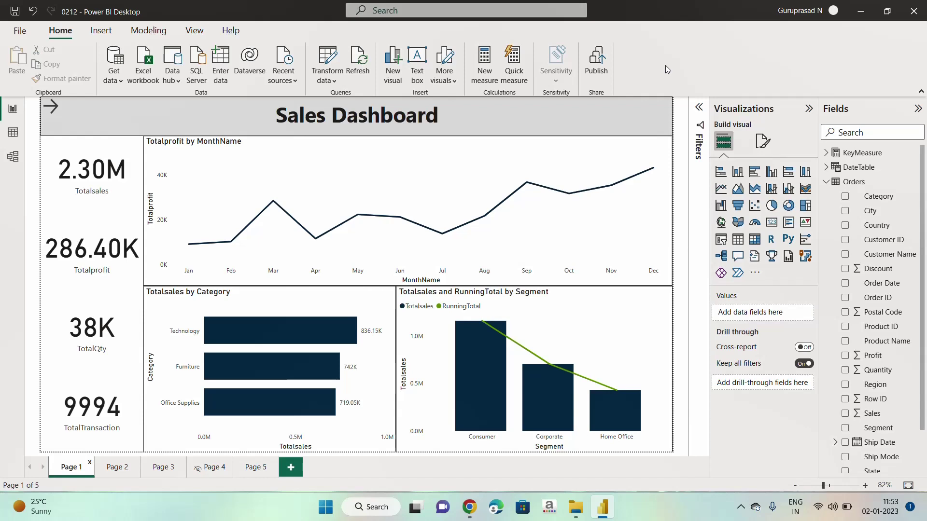
Enable the Quick measure suggestions preview feature in the global options.
{"action": "left_click", "coordinate": [20, 31]}
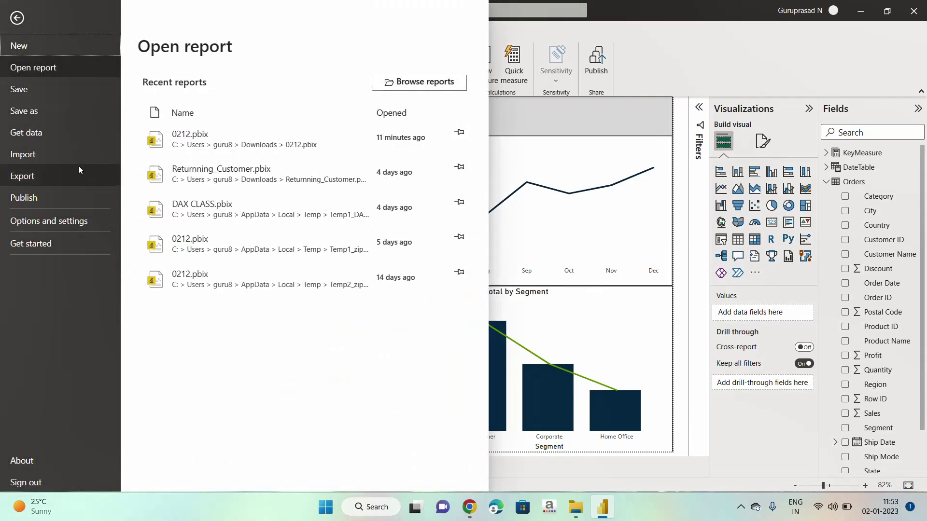
{"action": "left_click", "coordinate": [42, 223]}
{"action": "left_click", "coordinate": [172, 82]}
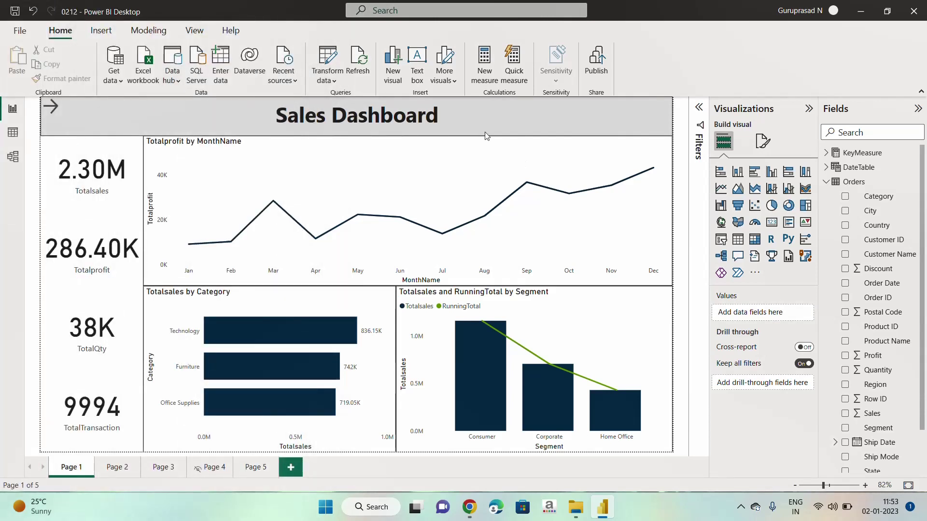
{"action": "left_click", "coordinate": [308, 281]}
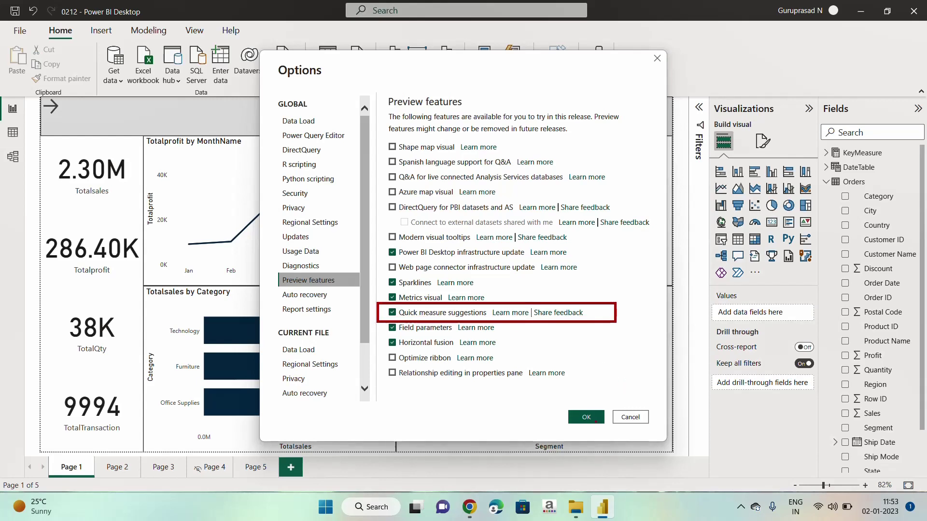
{"action": "left_click", "coordinate": [593, 419]}
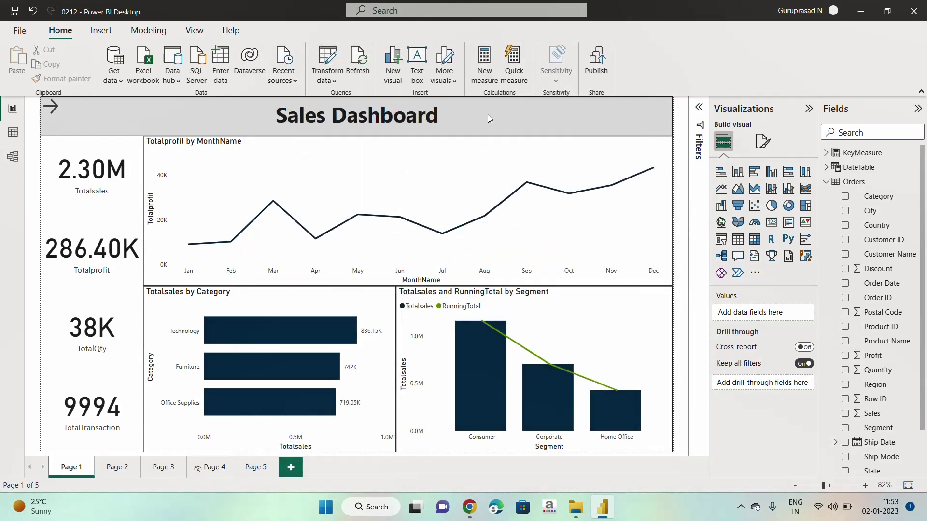
Generate a quick measure suggestion from the description: If sales > 10,000 return "high sales" else "low sales".
{"action": "left_click", "coordinate": [516, 59]}
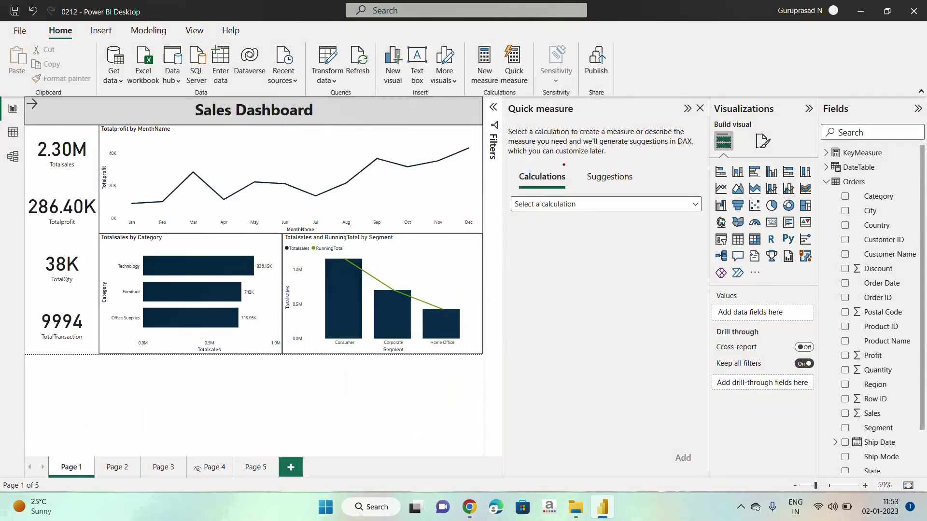
{"action": "left_click_drag", "start_coordinate": [580, 166], "coordinate": [649, 191]}
{"action": "left_click", "coordinate": [623, 173]}
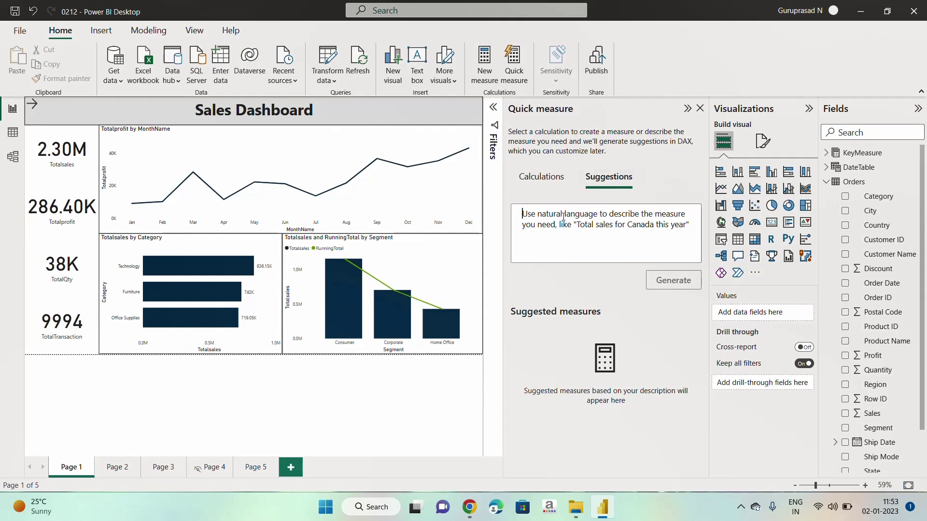
{"action": "type", "text": "If sales > 10,000 return \"high sales\" else \"low sales\""}
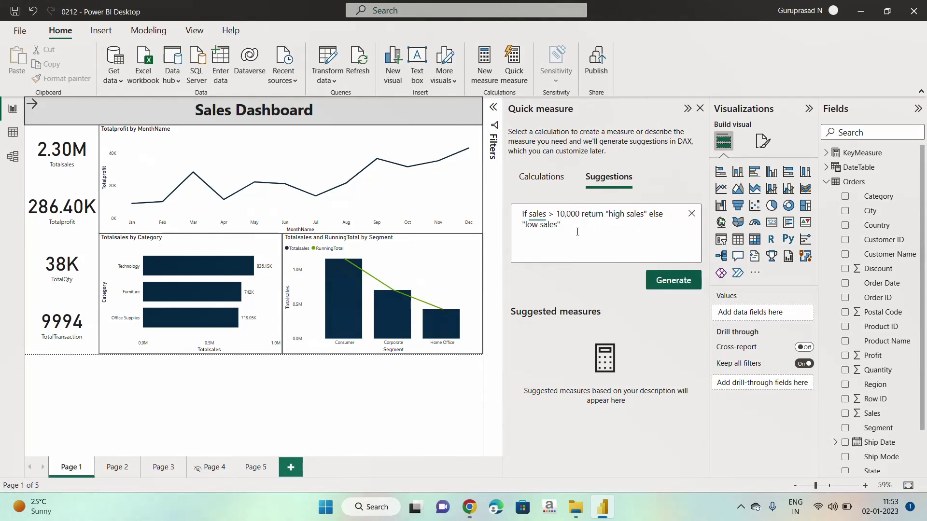
{"action": "left_click", "coordinate": [564, 214]}
{"action": "left_click", "coordinate": [674, 282]}
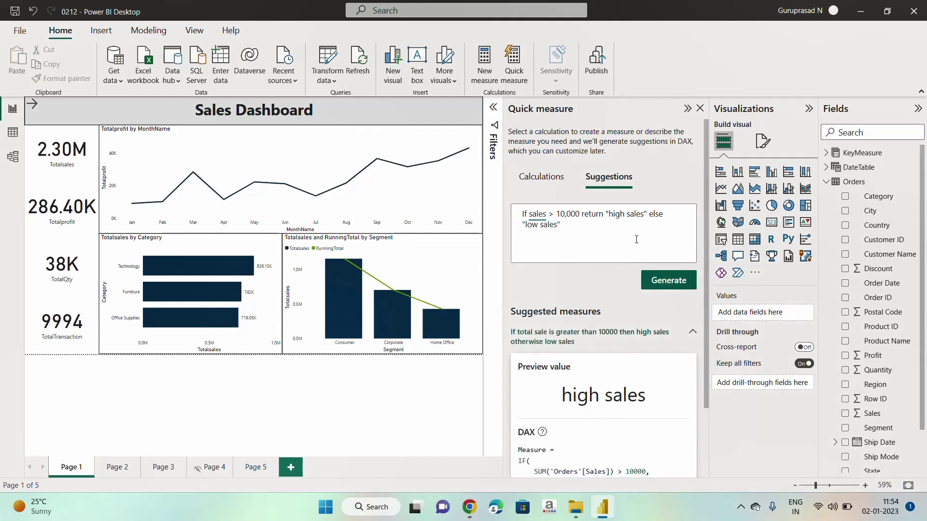
Add the suggested high sales / low sales measure to the model and dismiss its formula editor.
{"action": "scroll", "coordinate": [615, 213], "scroll_direction": "down", "scroll_amount": 3}
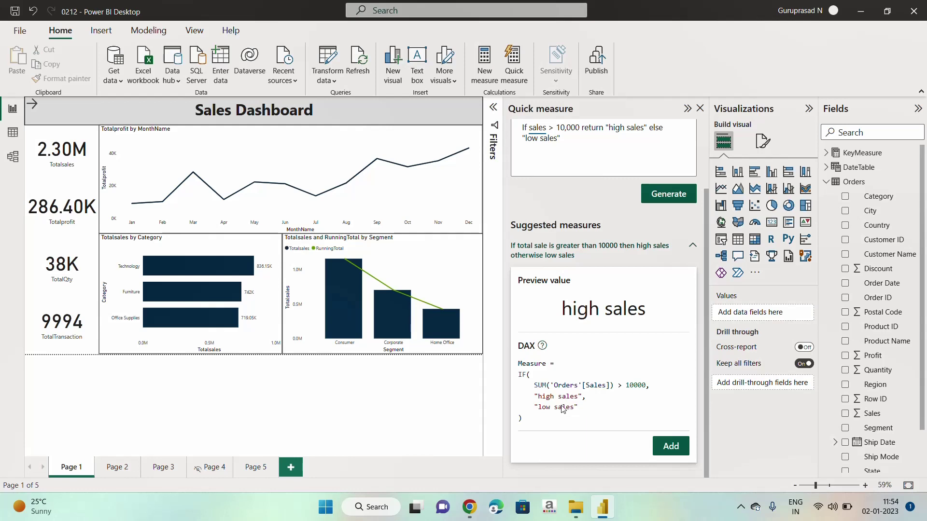
{"action": "left_click", "coordinate": [670, 449]}
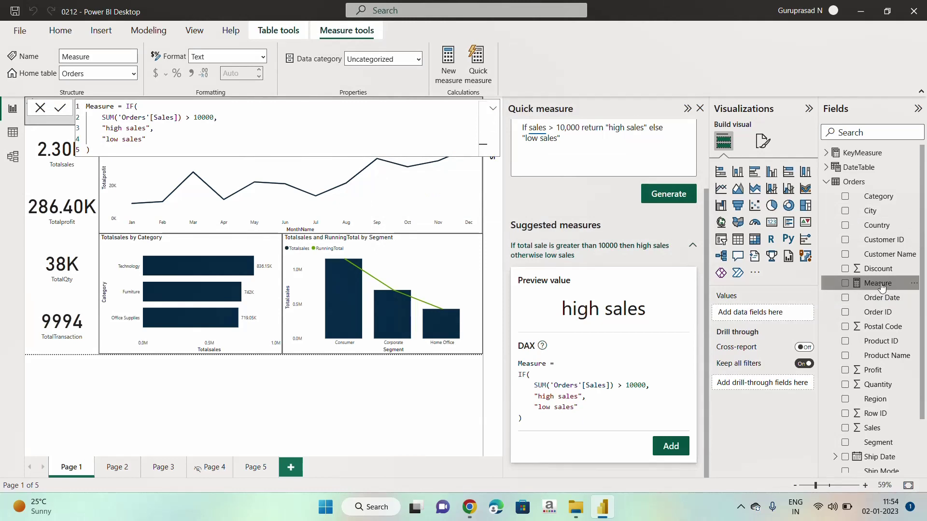
{"action": "left_click", "coordinate": [40, 108]}
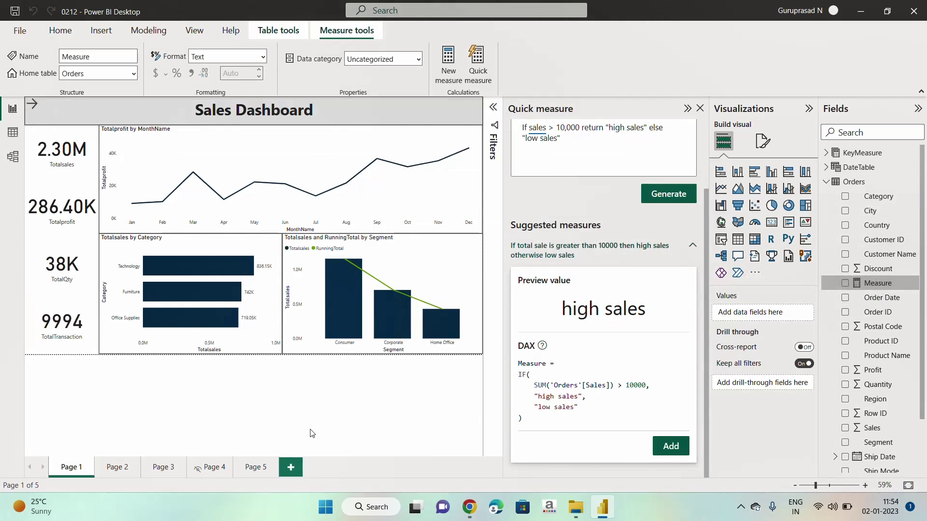
Build a table visual on Page 5 with Year from DateTable and Sales from Orders.
{"action": "left_click", "coordinate": [256, 467]}
{"action": "left_click_drag", "start_coordinate": [218, 203], "coordinate": [281, 209]}
{"action": "left_click", "coordinate": [869, 133]}
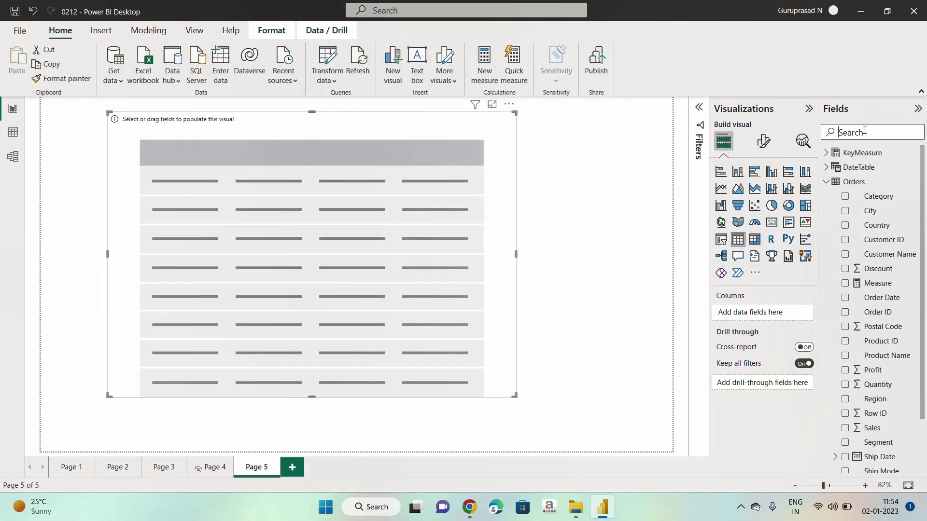
{"action": "type", "text": "year"}
{"action": "left_click_drag", "start_coordinate": [873, 168], "coordinate": [348, 262]}
{"action": "double_click", "coordinate": [852, 132]}
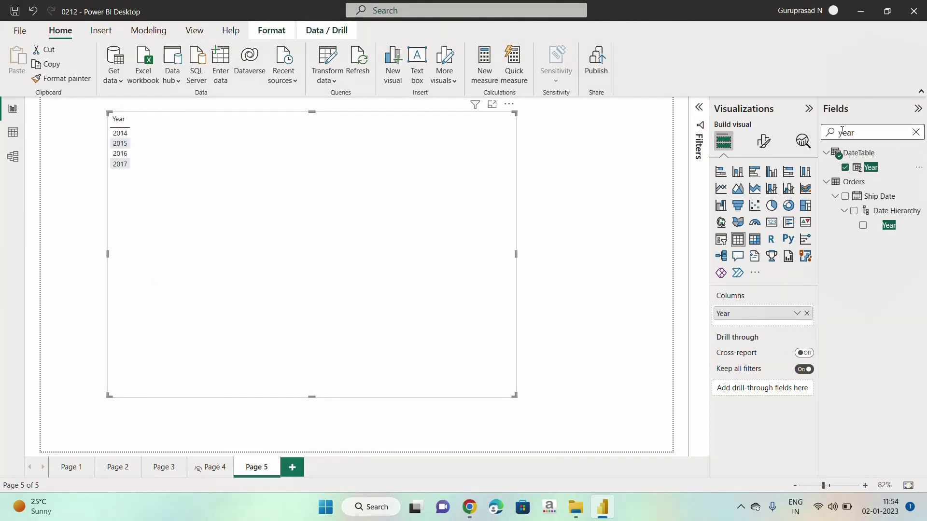
{"action": "type", "text": "sales"}
{"action": "left_click_drag", "start_coordinate": [886, 199], "coordinate": [269, 157]}
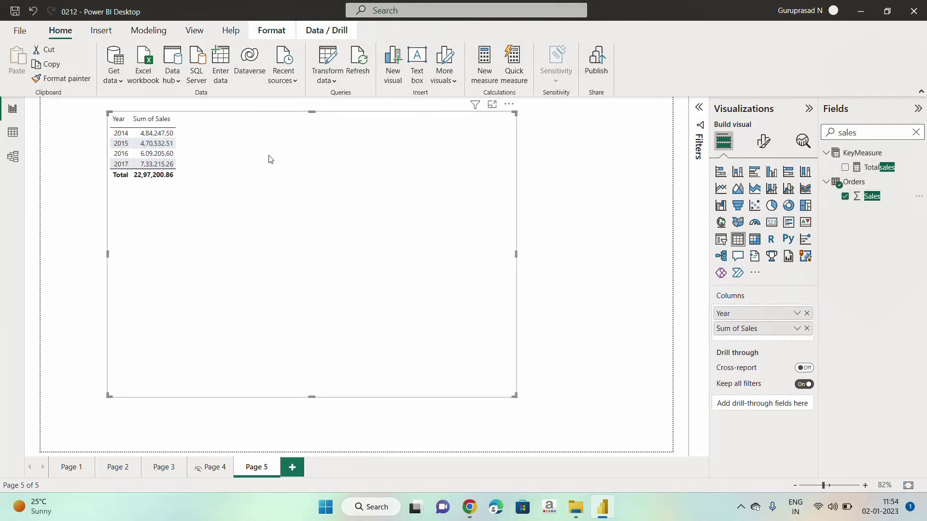
Find Measure in the Orders table and add it to the table visual beside Sum of Sales.
{"action": "double_click", "coordinate": [867, 131]}
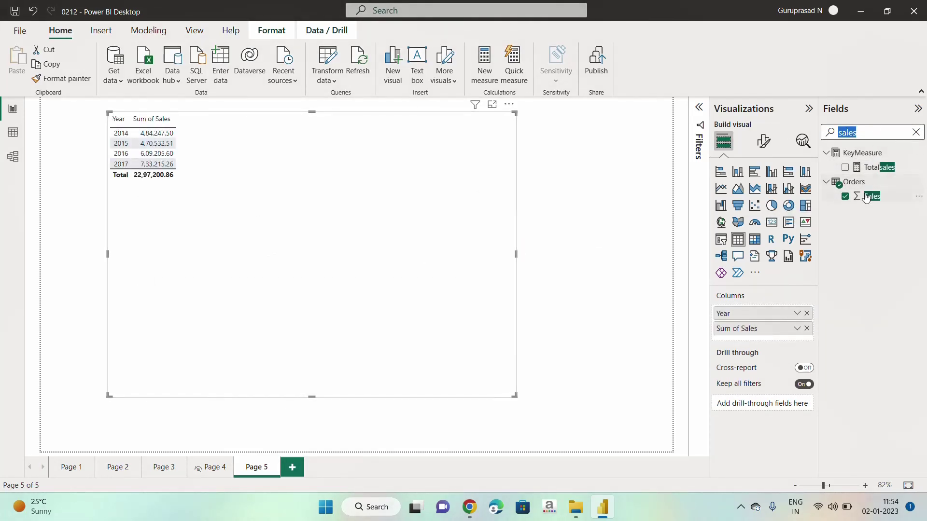
{"action": "type", "text": "measy"}
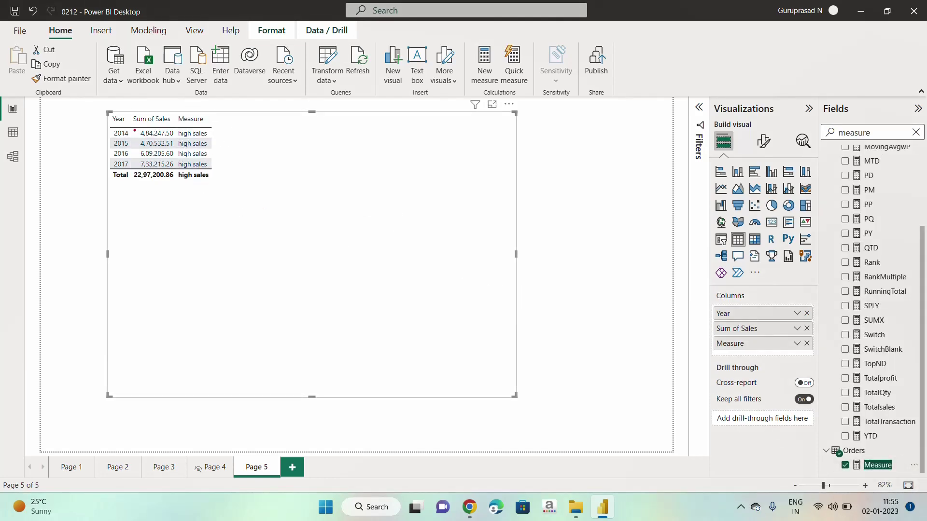
{"action": "left_click_drag", "start_coordinate": [131, 112], "coordinate": [231, 194]}
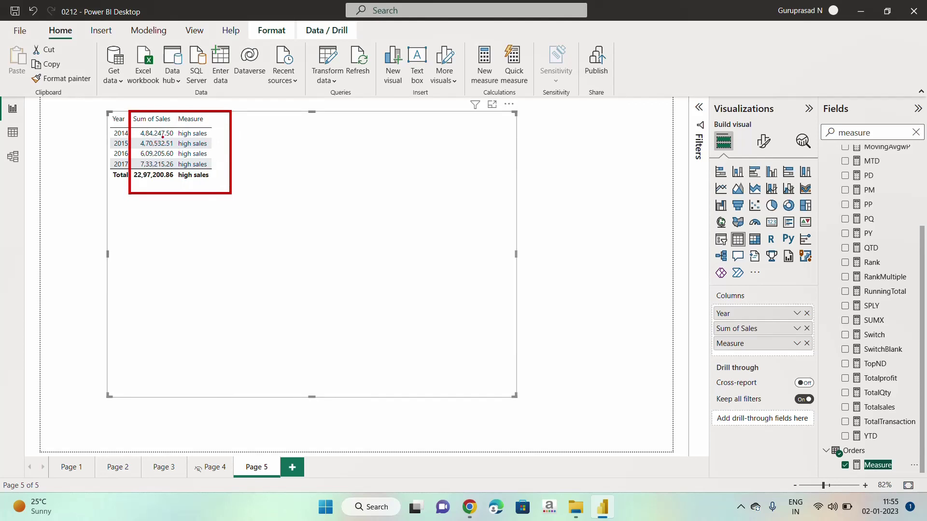
{"action": "left_click_drag", "start_coordinate": [211, 133], "coordinate": [227, 164]}
{"action": "key", "text": "Escape"}
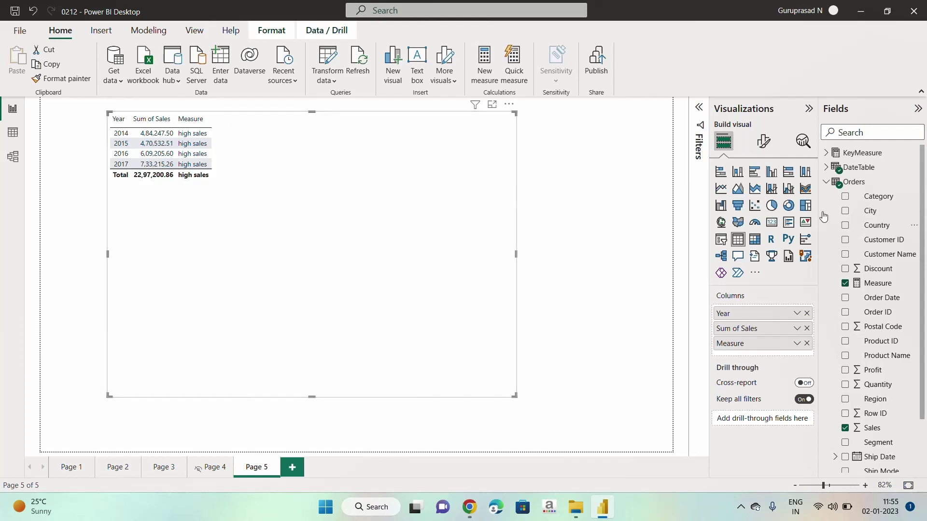
Remove Measure from the table and generate a suggestion for: If selected value for product is blank, display "no product selected" else show selected product.
{"action": "left_click", "coordinate": [807, 343]}
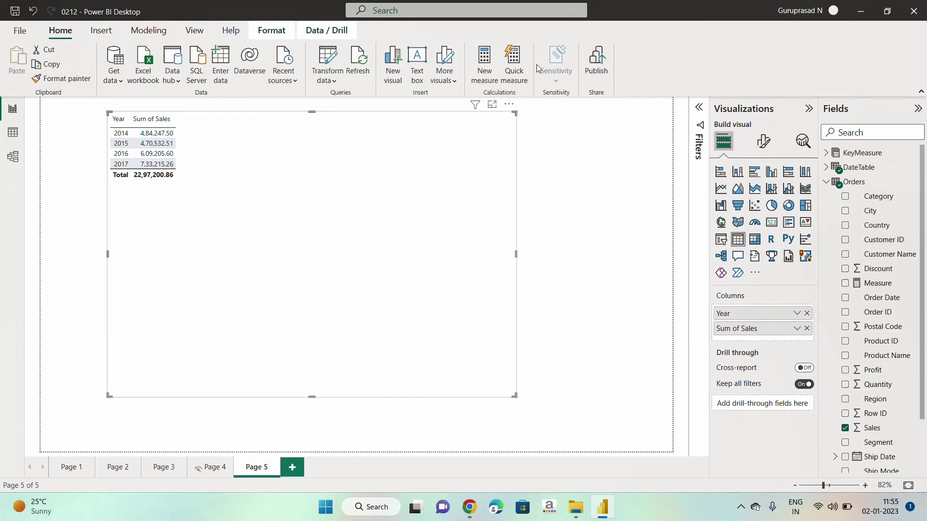
{"action": "left_click", "coordinate": [514, 66]}
{"action": "left_click", "coordinate": [618, 179]}
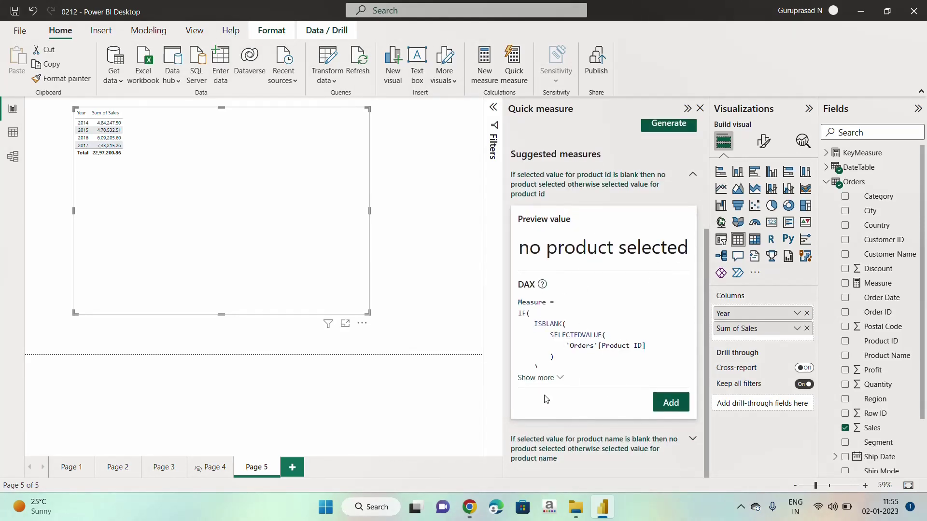
Expand the full DAX of the suggested Product ID measure and compare it with the entered description.
{"action": "left_click", "coordinate": [537, 377]}
{"action": "scroll", "coordinate": [597, 283], "scroll_direction": "down", "scroll_amount": 1}
{"action": "scroll", "coordinate": [597, 284], "scroll_direction": "up", "scroll_amount": 4}
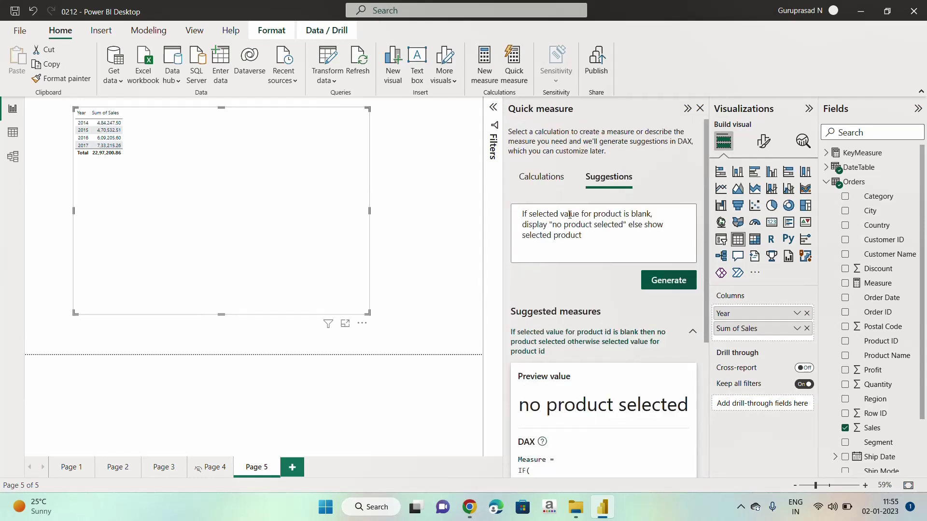
{"action": "left_click_drag", "start_coordinate": [608, 238], "coordinate": [523, 208]}
{"action": "left_click", "coordinate": [604, 231]}
{"action": "left_click_drag", "start_coordinate": [600, 231], "coordinate": [514, 202]}
{"action": "left_click", "coordinate": [624, 236]}
{"action": "scroll", "coordinate": [624, 255], "scroll_direction": "down", "scroll_amount": 3}
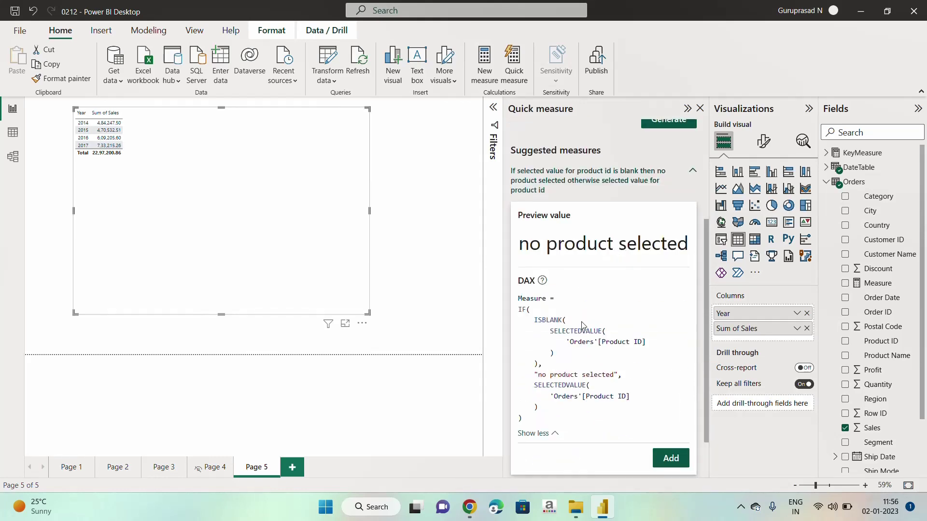
{"action": "scroll", "coordinate": [593, 291], "scroll_direction": "down", "scroll_amount": 1}
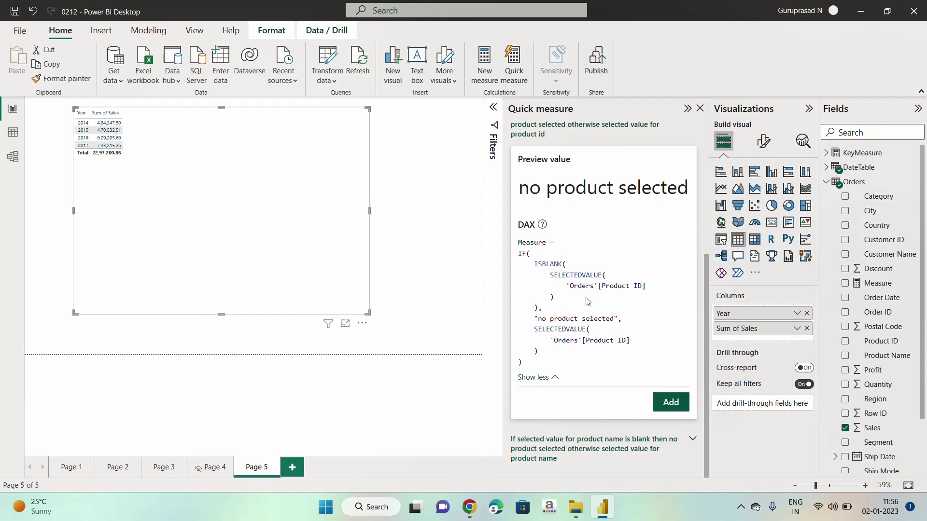
Add the suggested Product ID measure to the model and include it as a column in the table visual.
{"action": "left_click", "coordinate": [668, 409]}
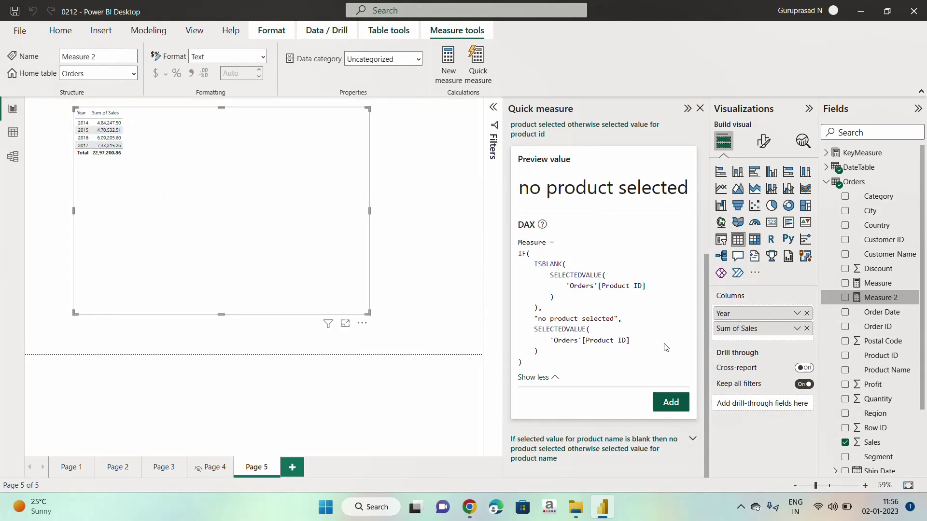
{"action": "left_click_drag", "start_coordinate": [878, 297], "coordinate": [763, 343]}
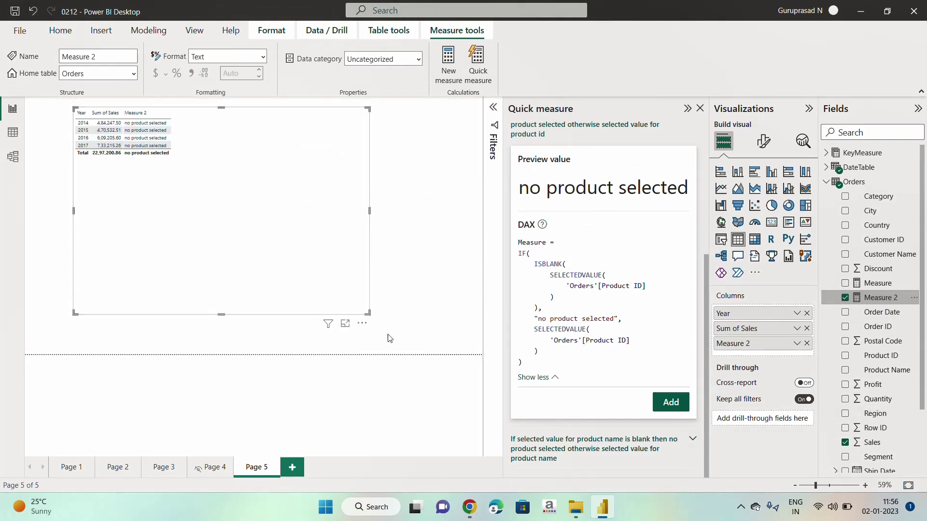
Shrink the table visual and move it to free space on the page for another visual.
{"action": "left_click_drag", "start_coordinate": [369, 314], "coordinate": [443, 356]}
{"action": "left_click_drag", "start_coordinate": [75, 109], "coordinate": [261, 171]}
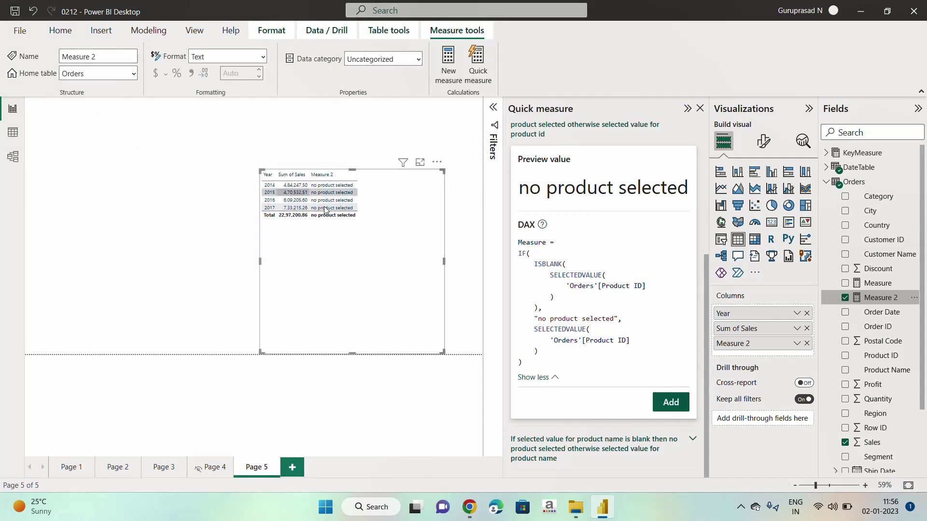
{"action": "left_click_drag", "start_coordinate": [385, 251], "coordinate": [231, 232]}
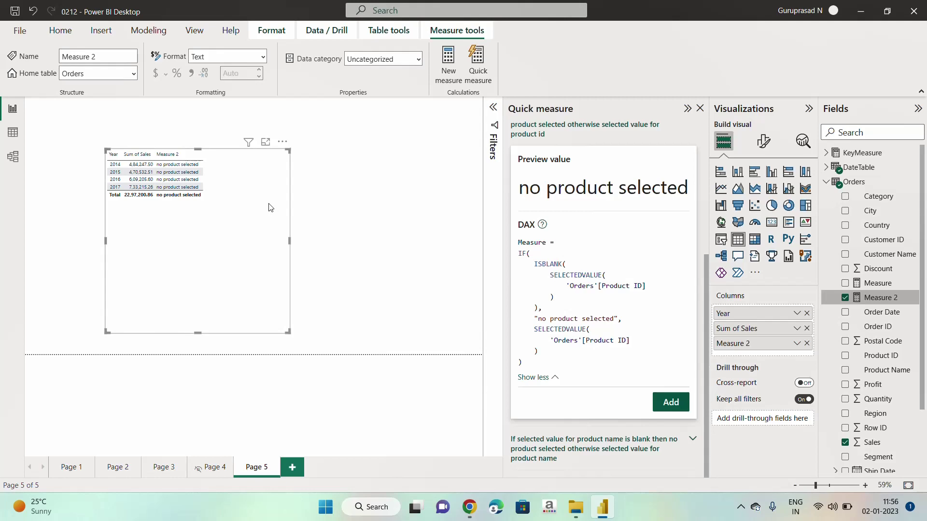
{"action": "left_click", "coordinate": [357, 195]}
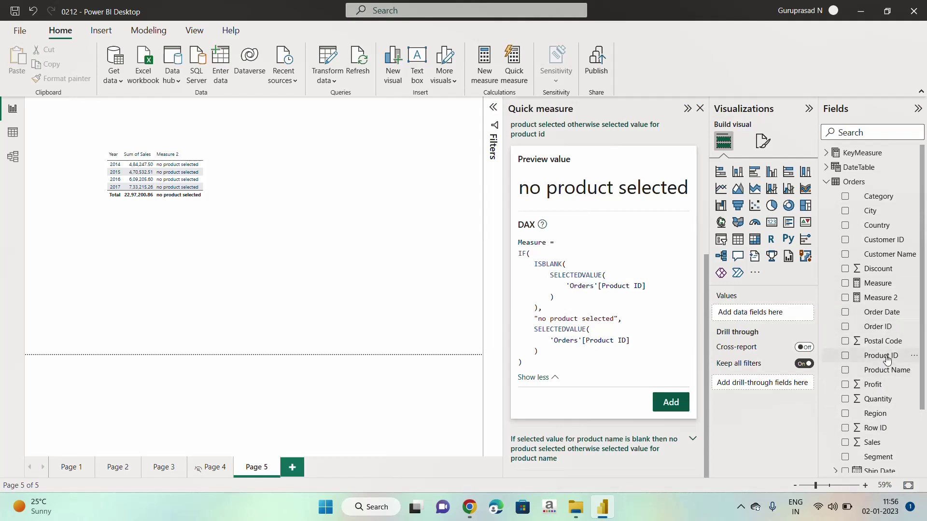
Insert a tall Product ID slicer beside the table at the page edge and select FUR-BO-10000468 in it.
{"action": "left_click", "coordinate": [720, 239]}
{"action": "left_click", "coordinate": [845, 355]}
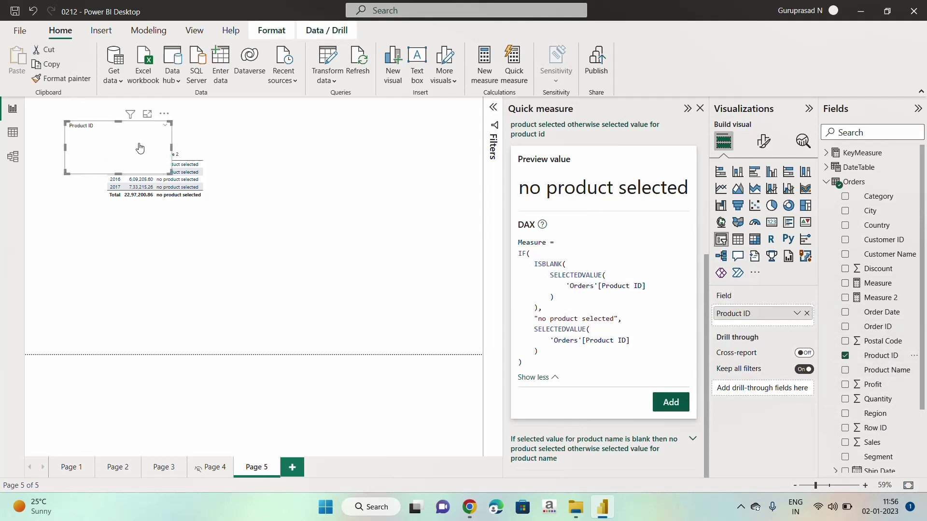
{"action": "left_click_drag", "start_coordinate": [154, 139], "coordinate": [465, 153]}
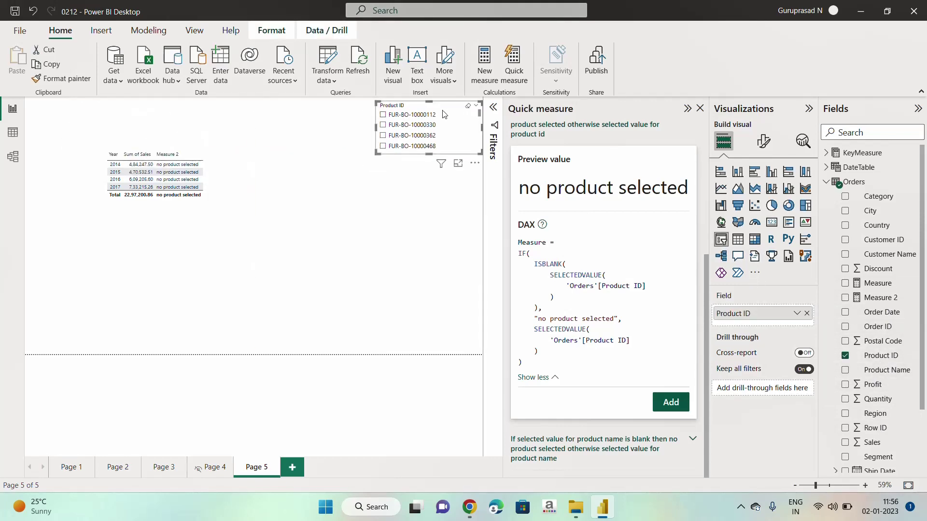
{"action": "left_click_drag", "start_coordinate": [429, 189], "coordinate": [429, 354]}
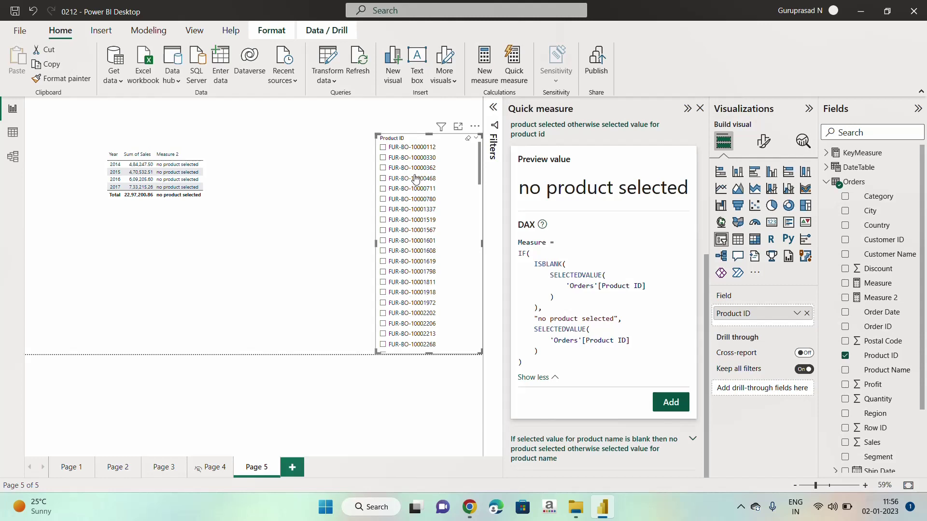
{"action": "left_click", "coordinate": [383, 179]}
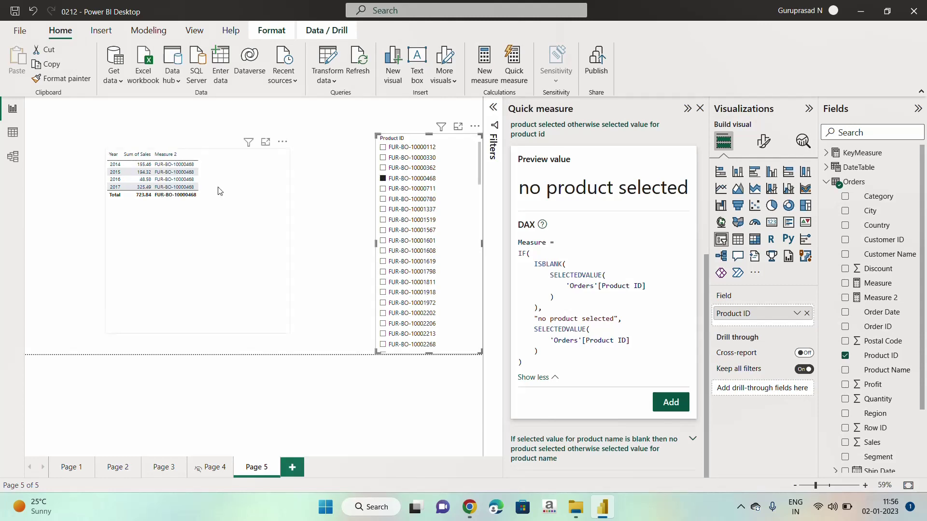
Set the table visual's global font size to 14.
{"action": "left_click", "coordinate": [215, 210]}
{"action": "left_click", "coordinate": [764, 142]}
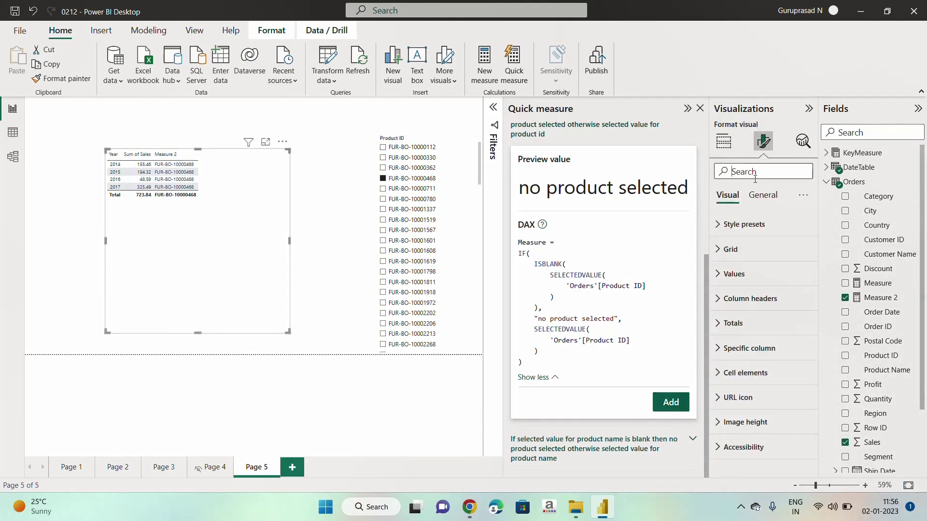
{"action": "left_click", "coordinate": [743, 172]}
{"action": "type", "text": "font"}
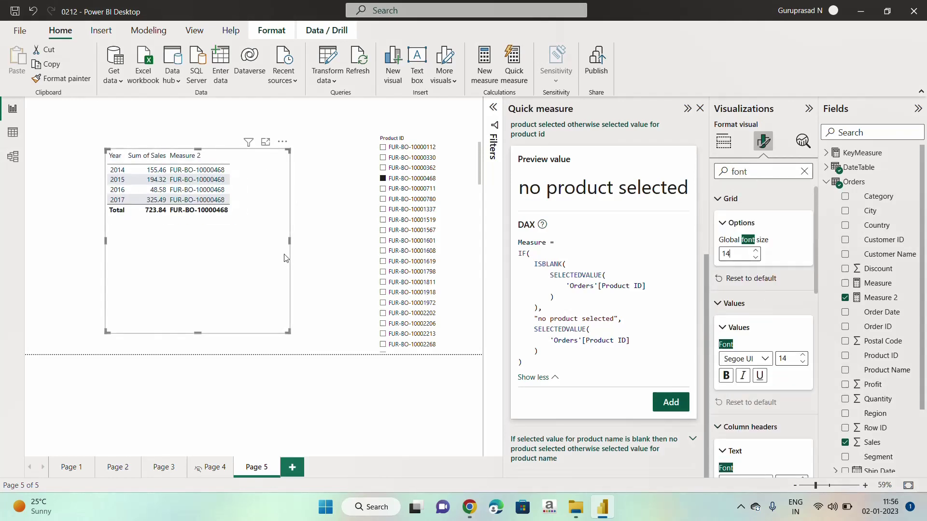
Test the measure by toggling FUR-BO-10000468, FUR-BO-10000711 and FUR-BO-10001337 in the slicer, leaving none selected, and close the quick measure pane.
{"action": "left_click", "coordinate": [383, 179]}
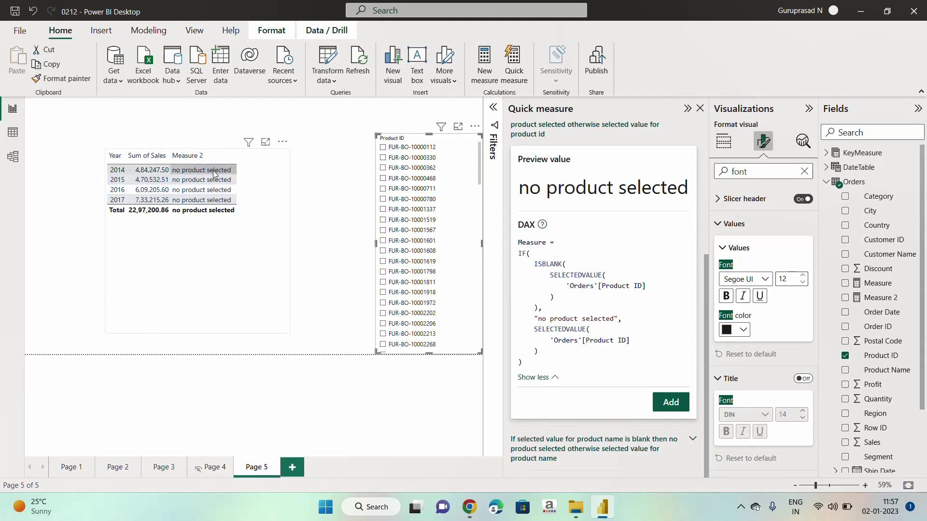
{"action": "left_click", "coordinate": [383, 179]}
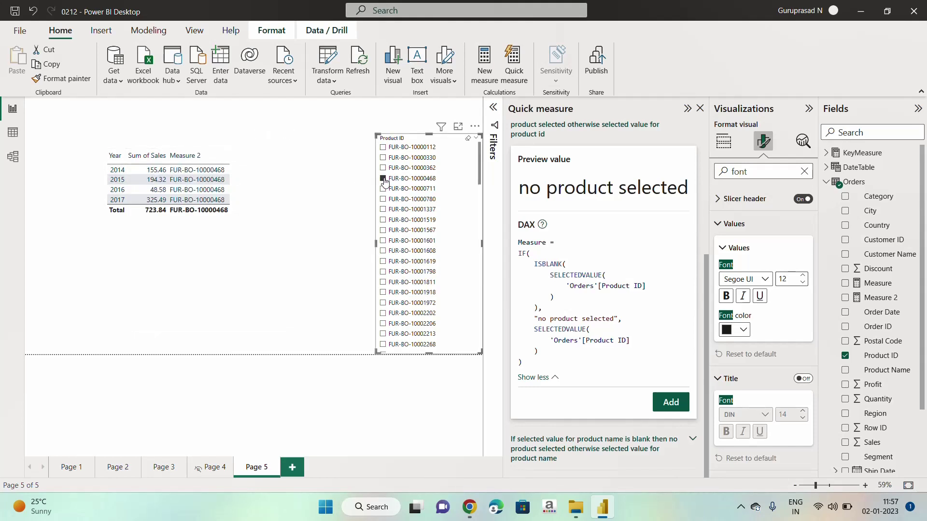
{"action": "left_click", "coordinate": [382, 189]}
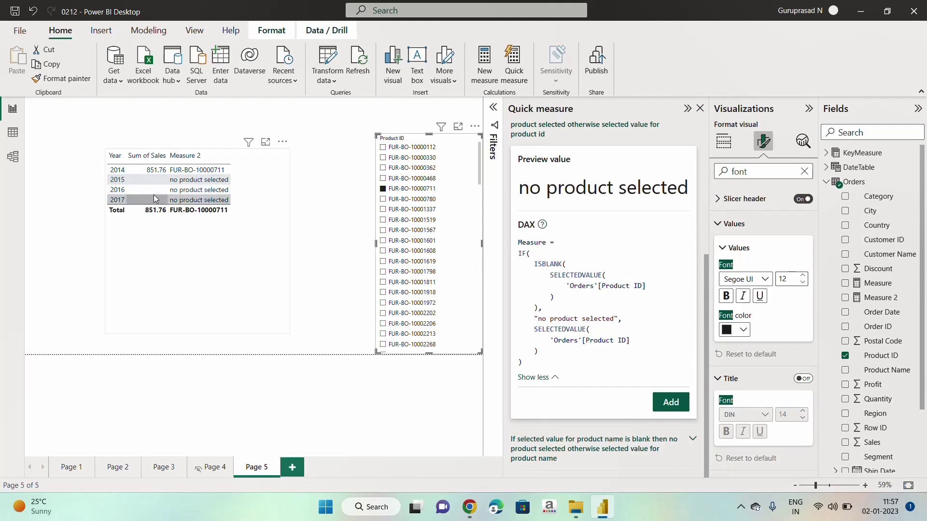
{"action": "left_click", "coordinate": [383, 209]}
{"action": "left_click", "coordinate": [381, 211]}
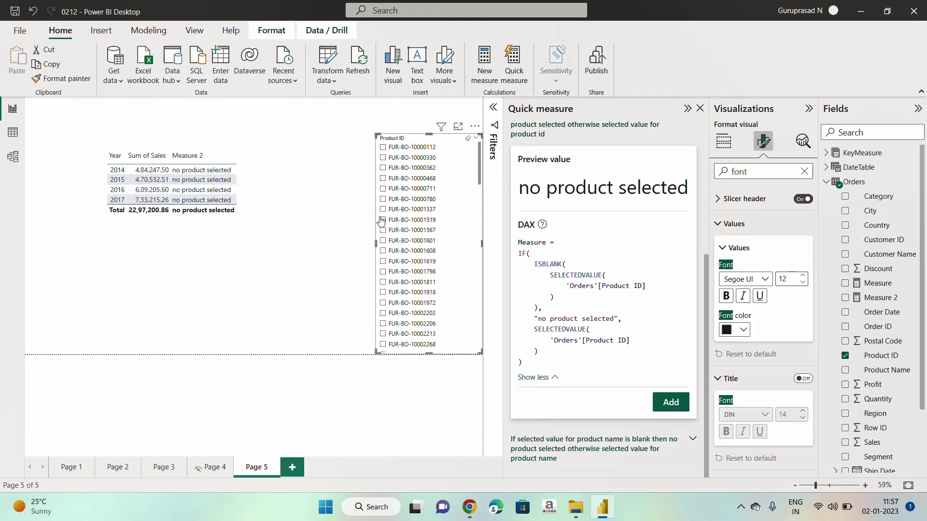
{"action": "left_click", "coordinate": [700, 108]}
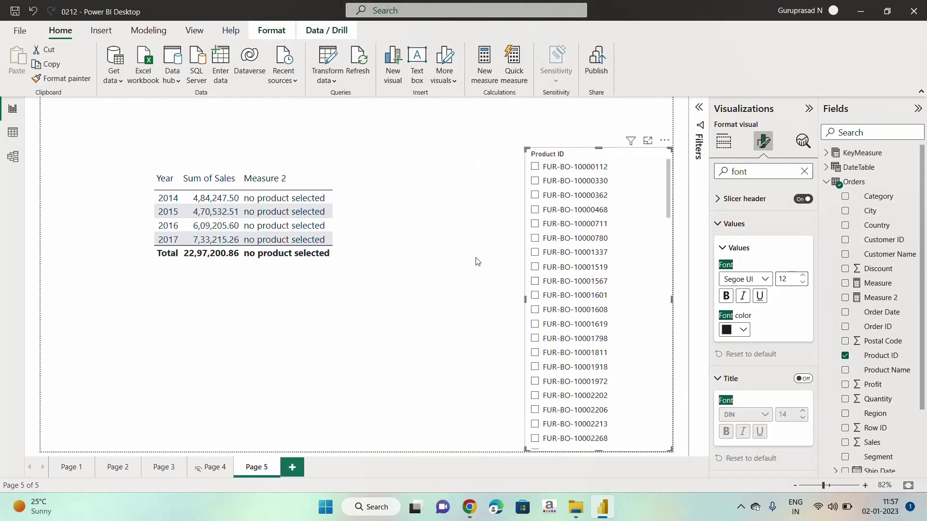